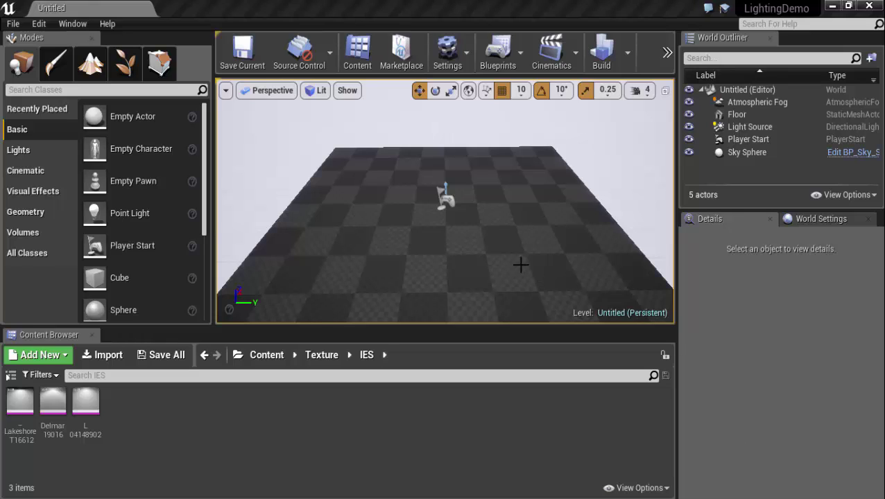
Step: Select the Floor and move the download.jpg spotlight reference window over the editor
click(338, 210)
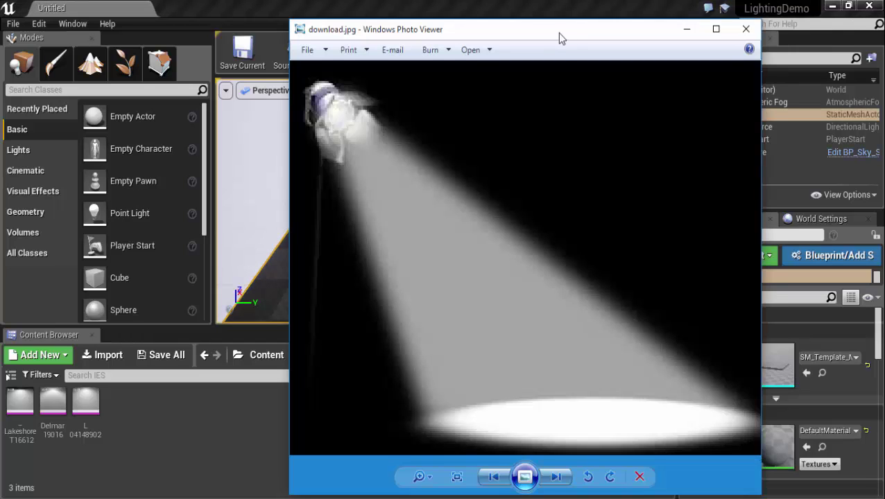
drag(557, 33, 375, 44)
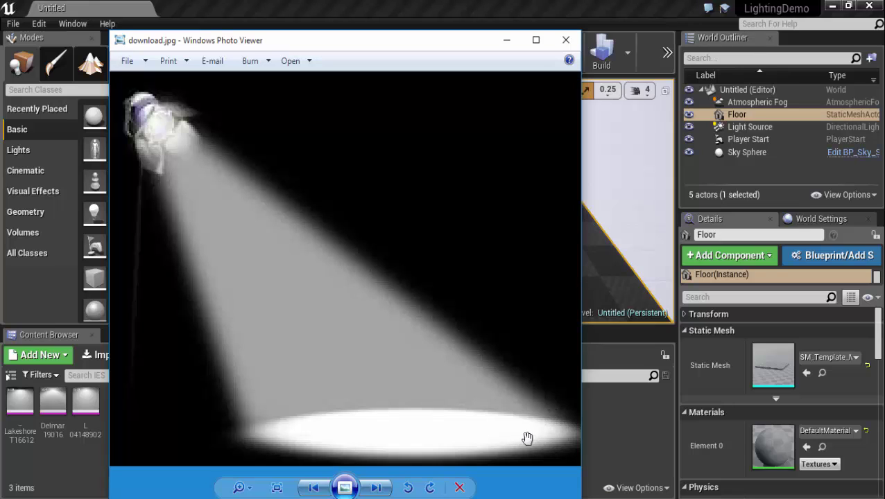
Step: Close the spotlight reference image with Alt+F4 to return to the level editor
key(alt+F4)
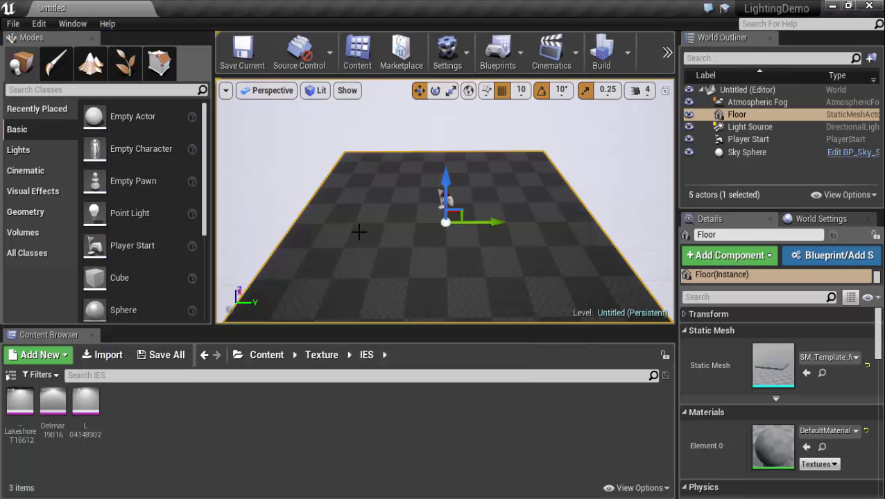
Step: Delete Atmospheric Fog, the directional Light Source and Sky Sphere from the World Outliner
click(756, 102)
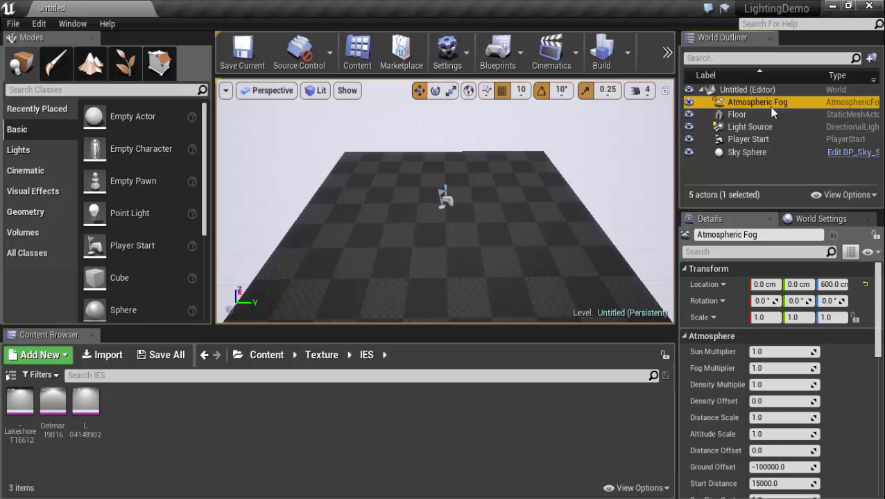
key(Delete)
click(755, 116)
key(Delete)
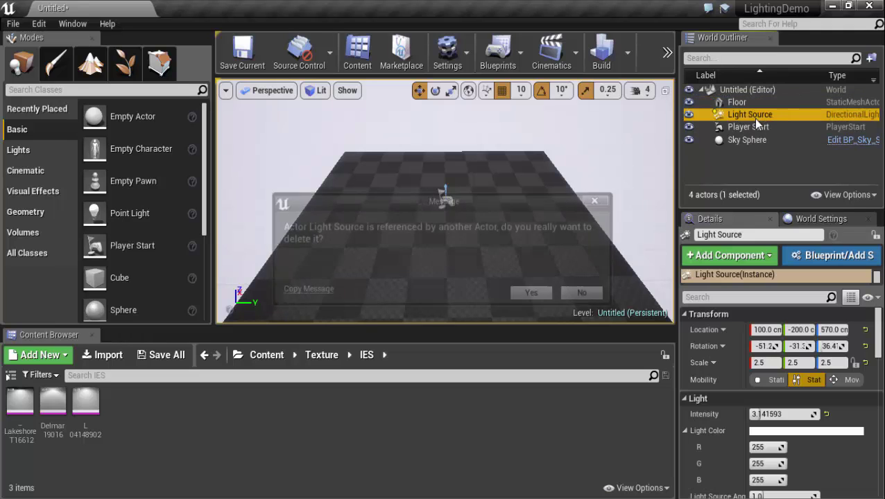
key(Return)
click(754, 116)
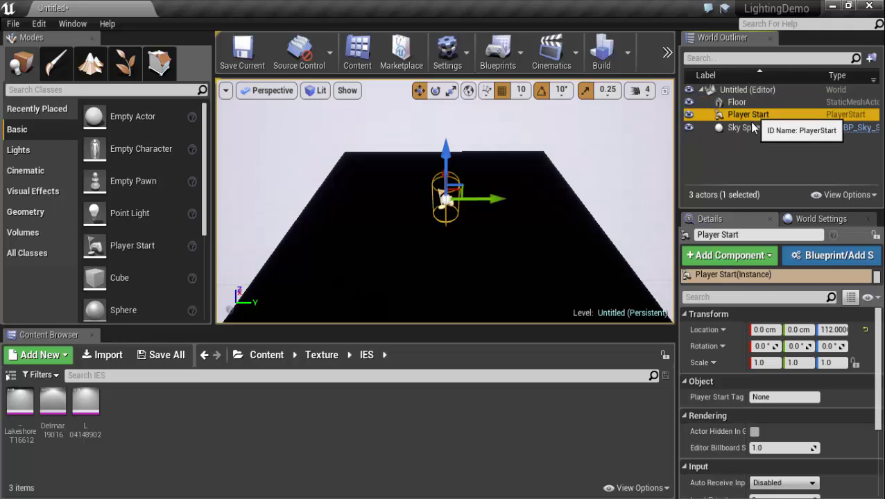
click(743, 129)
key(Delete)
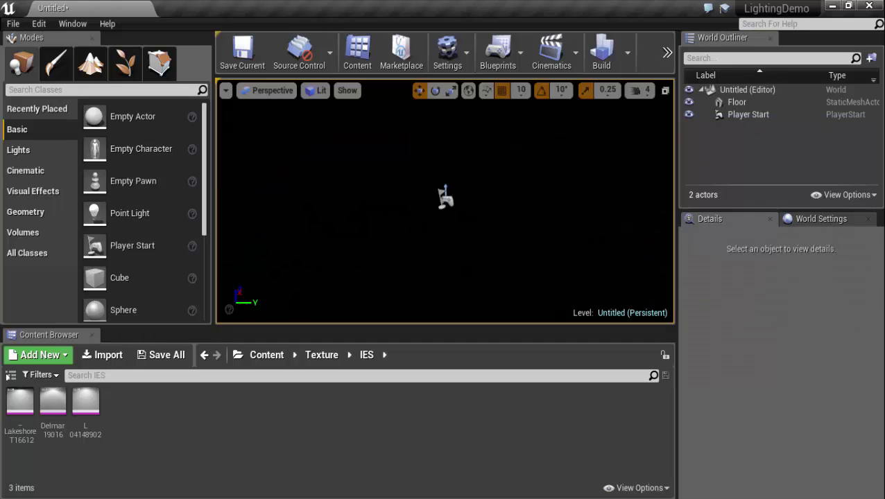
click(736, 102)
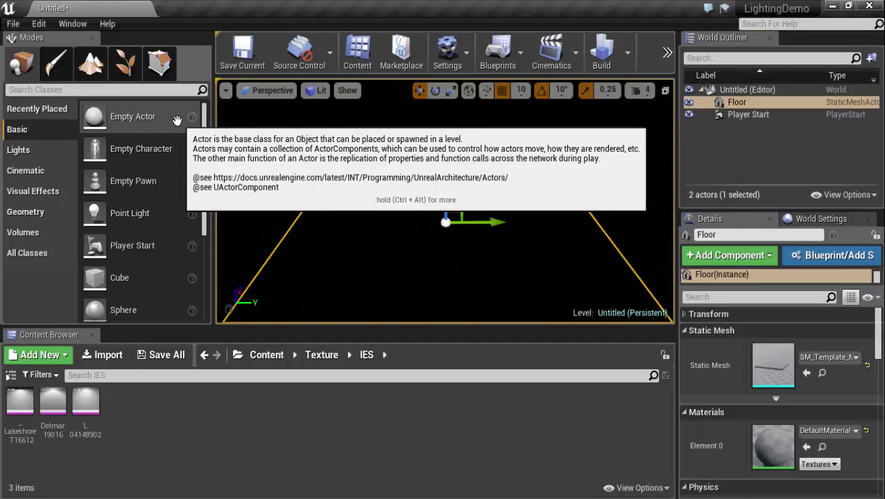
Step: Show the Lights actors and switch the viewport to a centred Front view
click(18, 150)
click(267, 91)
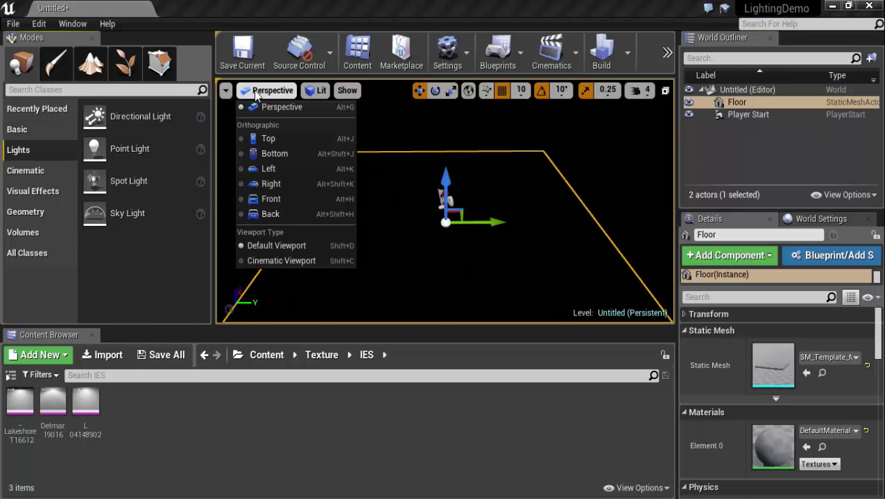
click(281, 198)
right_drag(351, 161, 509, 219)
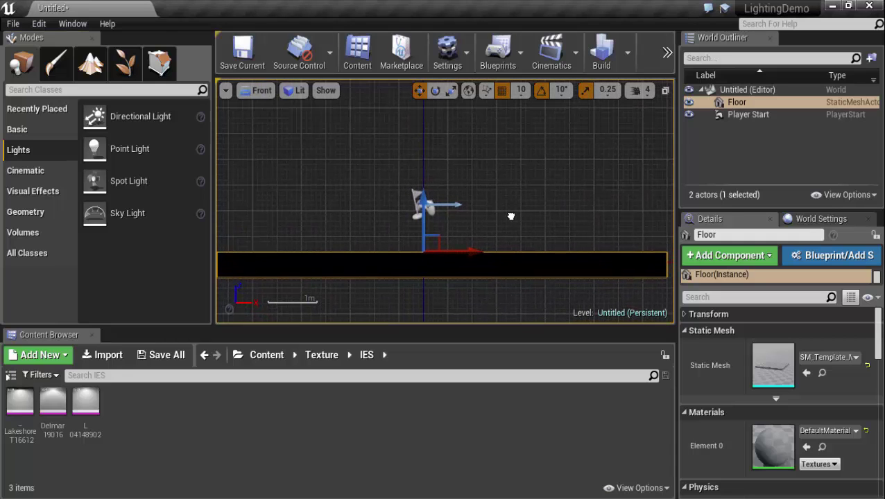
Step: Place a Spot Light at -50, 0, 100 cm aimed down at the Floor
drag(114, 185, 395, 156)
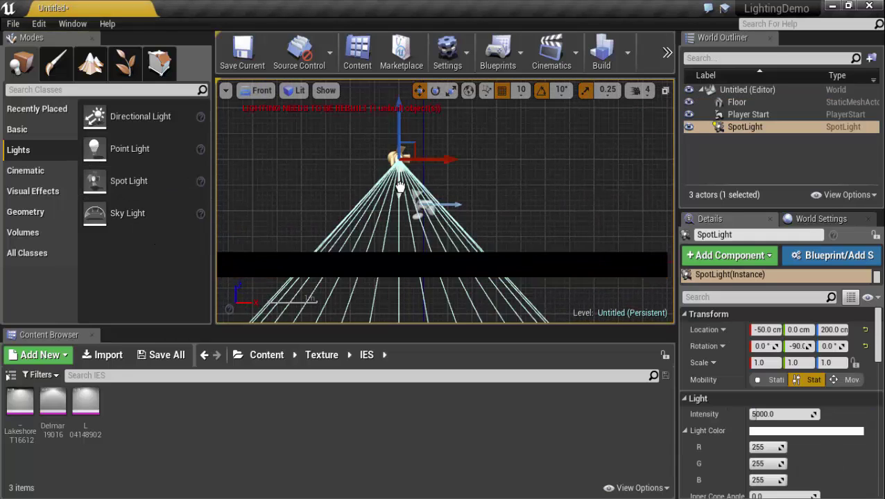
drag(398, 124, 398, 170)
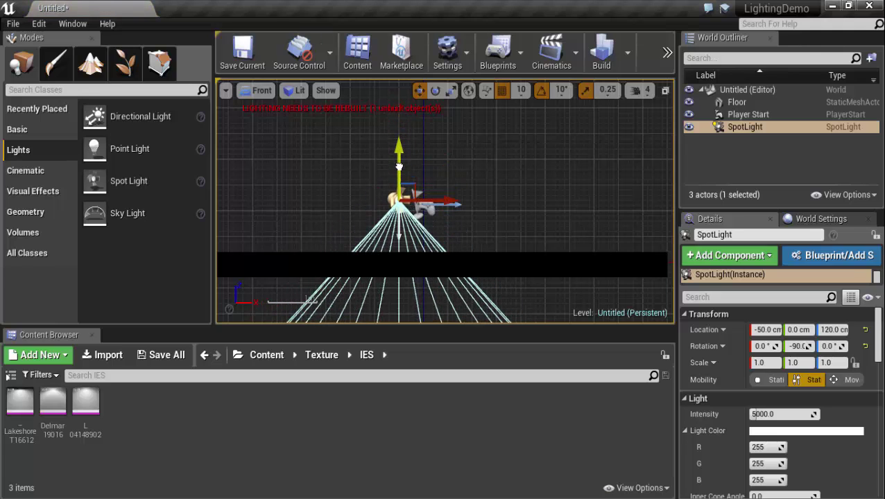
click(361, 274)
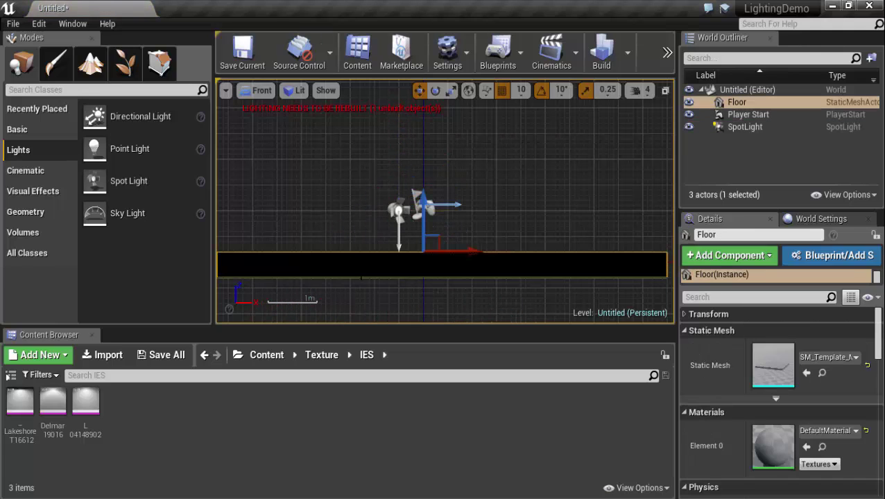
click(396, 210)
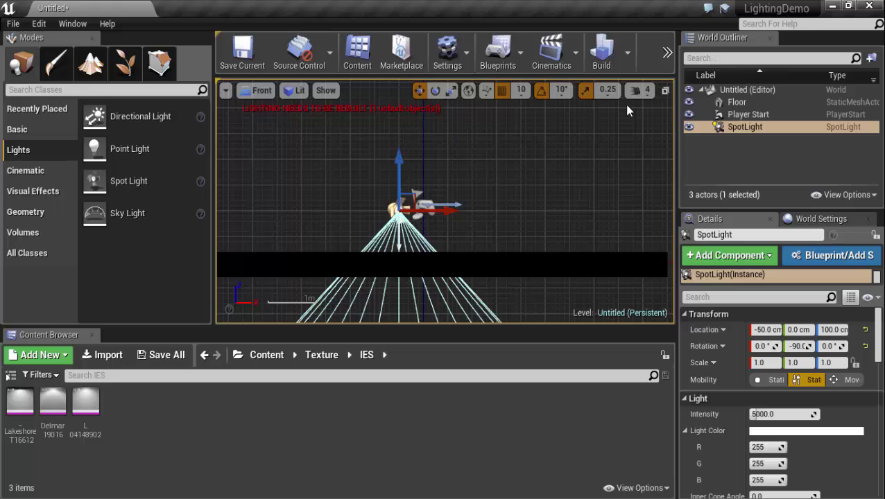
click(627, 52)
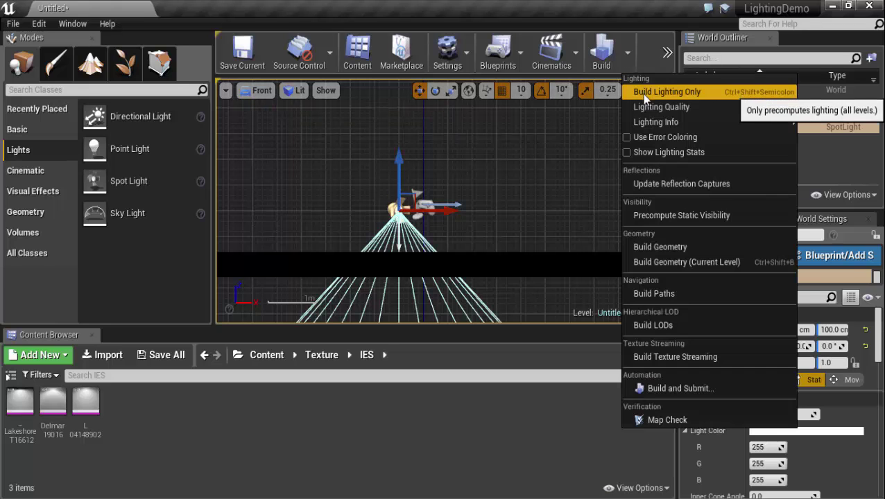
Step: Rebuild only the level lighting and return the viewport to Perspective
click(644, 94)
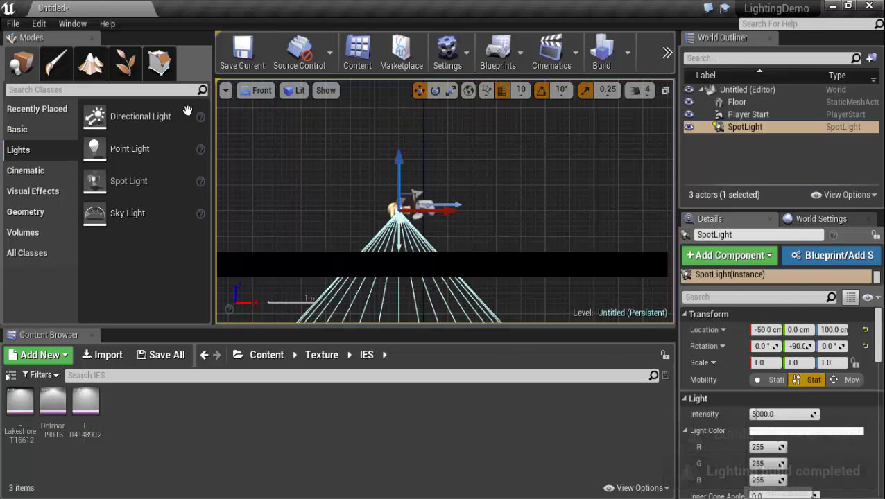
click(262, 91)
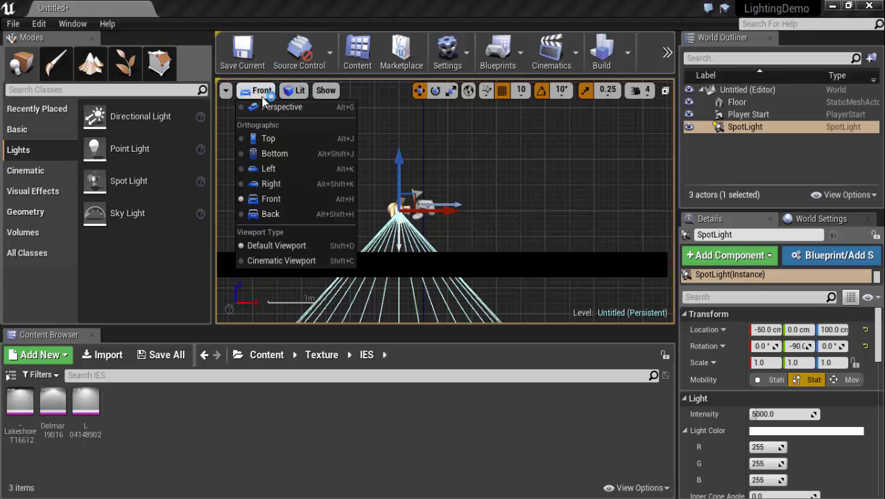
click(264, 106)
click(548, 166)
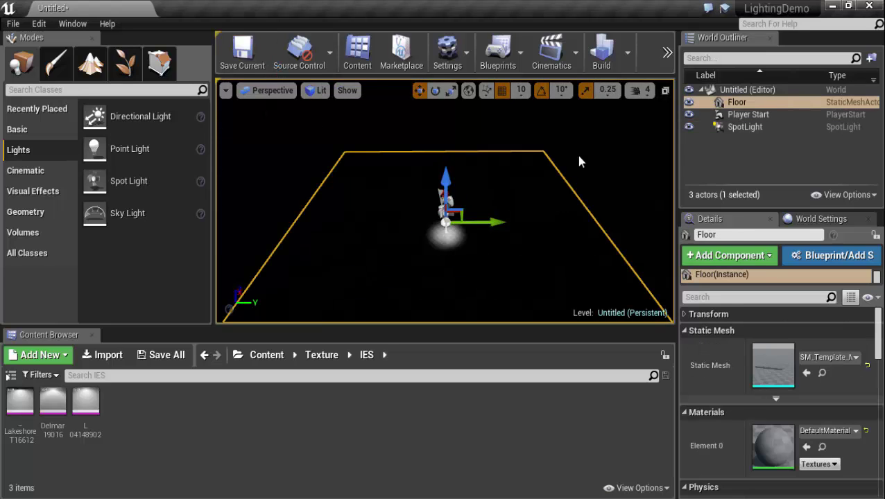
click(575, 179)
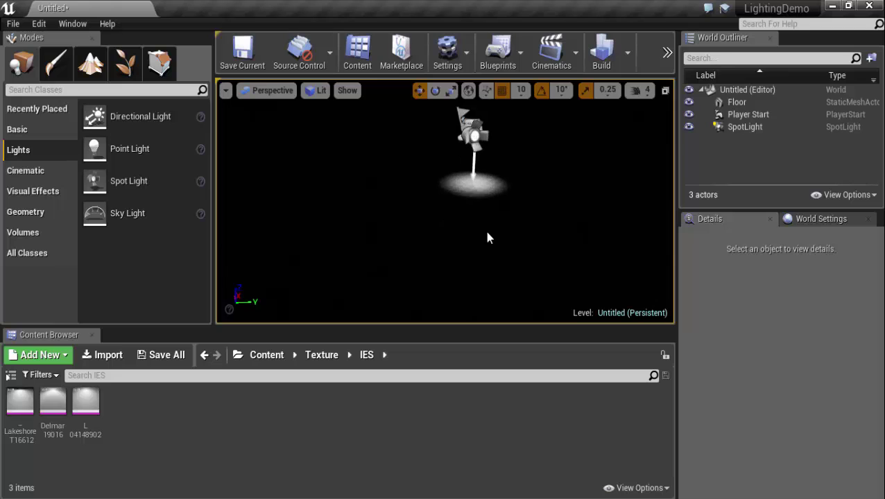
drag(484, 227, 457, 208)
Step: Move the SpotLight to a height of 220 cm and enlarge its Details panel
click(430, 155)
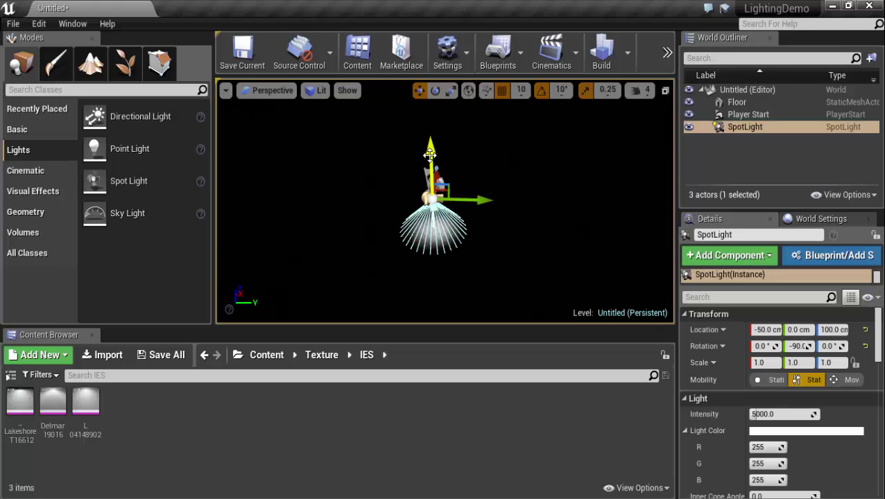
drag(430, 152, 430, 84)
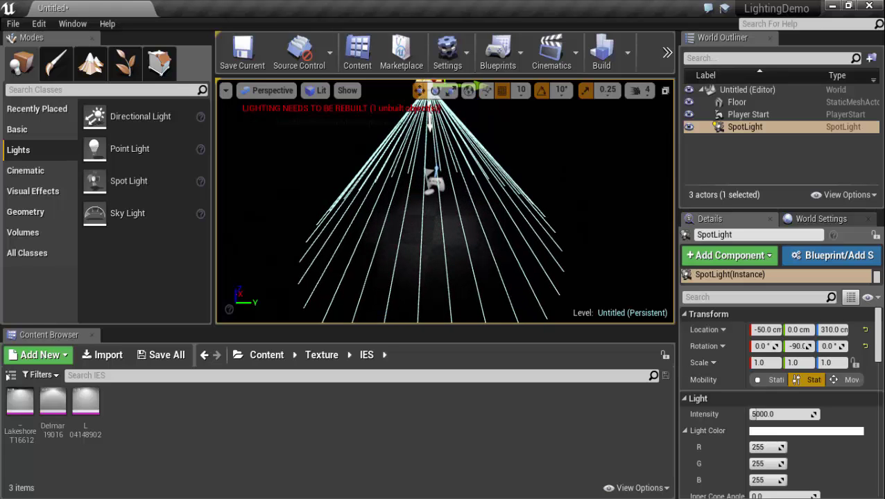
mouse_move(430, 126)
mouse_down()
mouse_move(409, 115)
mouse_move(430, 120)
mouse_up()
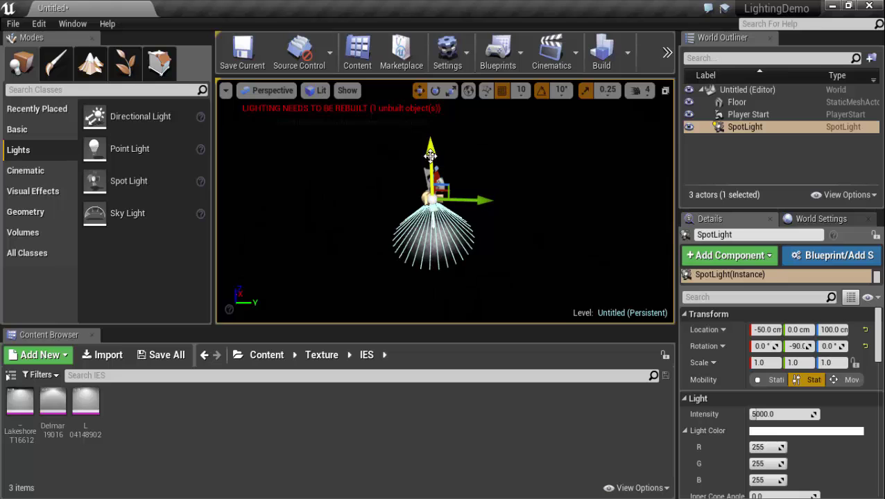
click(476, 114)
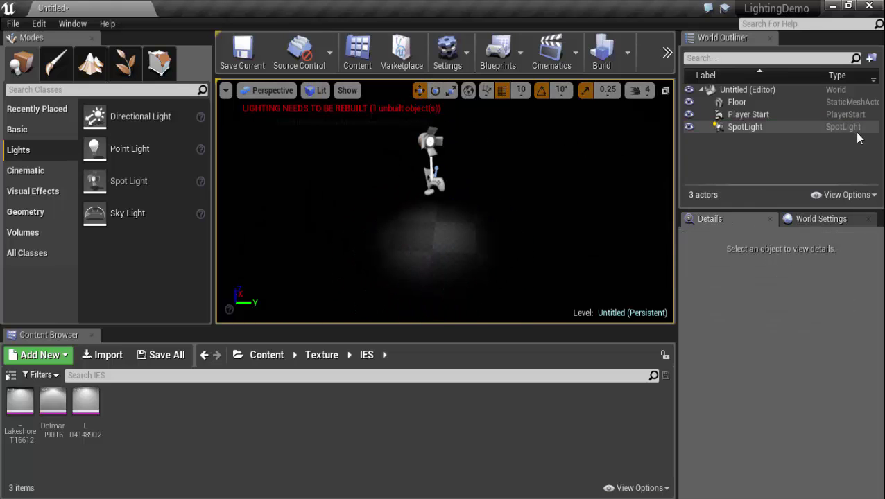
click(783, 128)
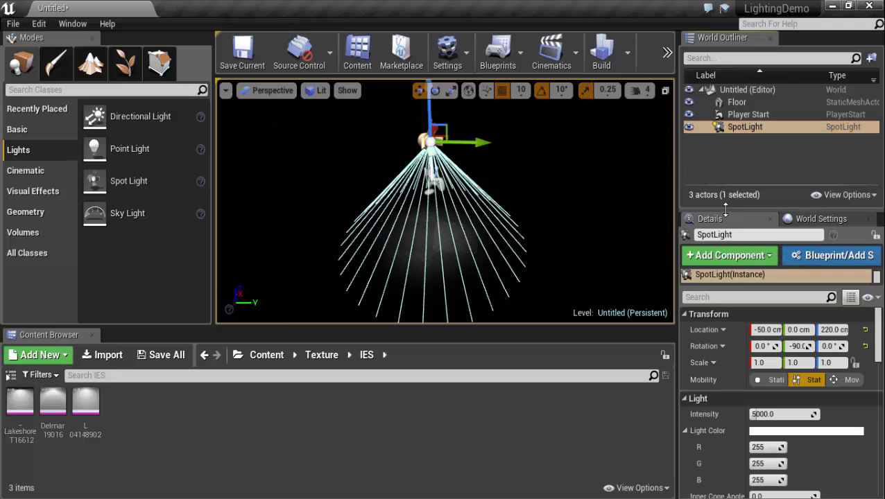
drag(726, 210, 728, 126)
Step: Set SpotLight intensity to about 40956 and colour to pink (255, 158, 255), with 57.53° cones
click(687, 246)
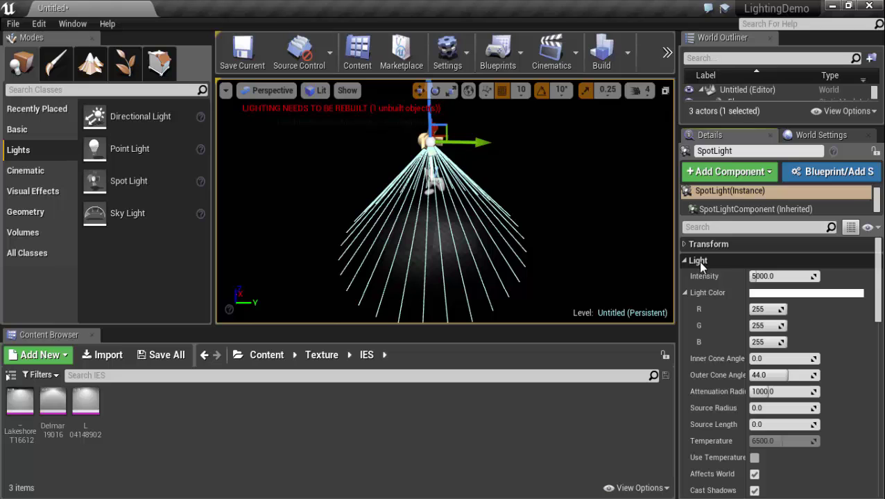
mouse_move(766, 276)
mouse_down()
mouse_move(832, 276)
mouse_move(796, 276)
mouse_up()
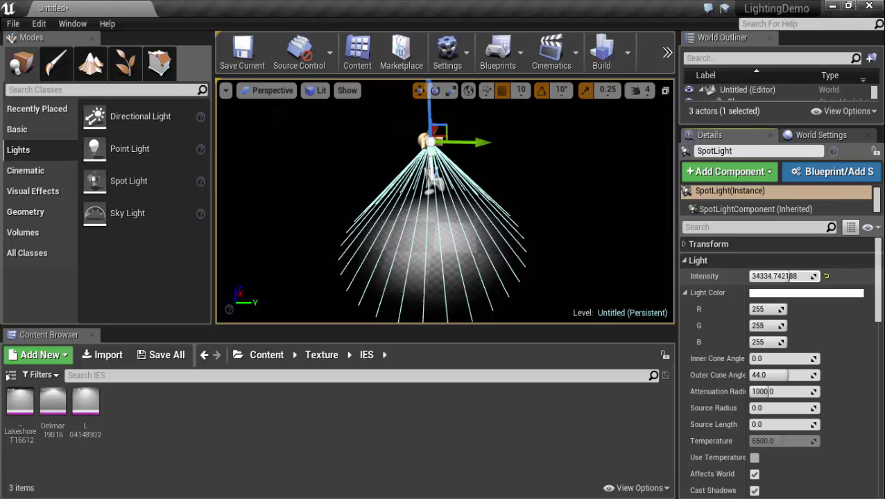
drag(796, 276, 791, 276)
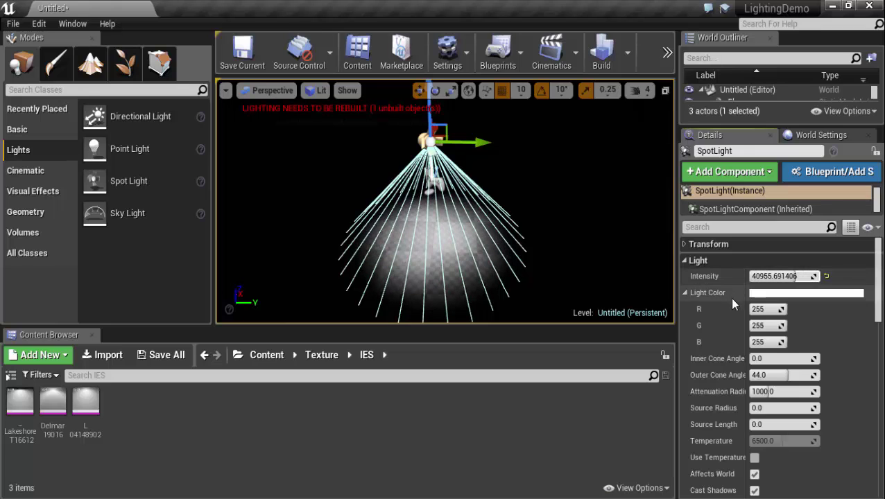
mouse_move(756, 309)
mouse_down()
mouse_move(790, 310)
mouse_move(762, 325)
mouse_move(802, 337)
mouse_move(773, 338)
mouse_move(784, 338)
mouse_move(749, 354)
mouse_move(807, 338)
mouse_up()
scroll(764, 339, down, 1)
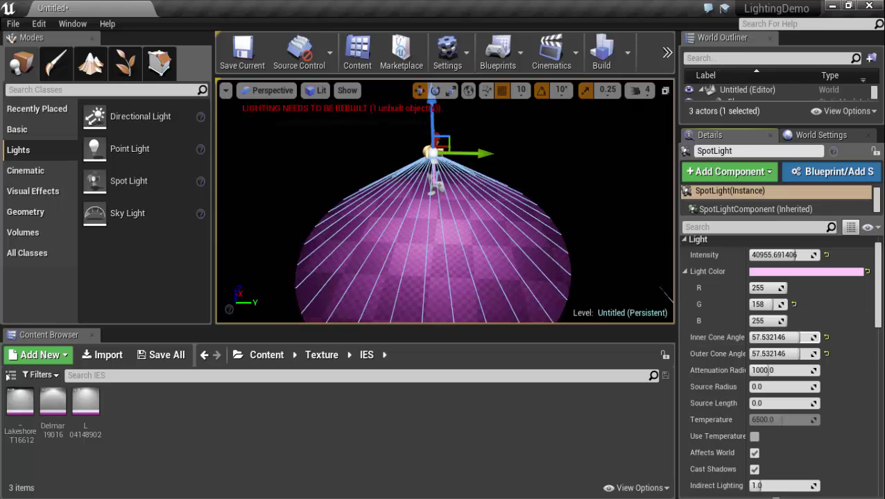
Step: Narrow the SpotLight's cones to 36.51° inner and 51.01° outer
right_drag(444, 201, 444, 229)
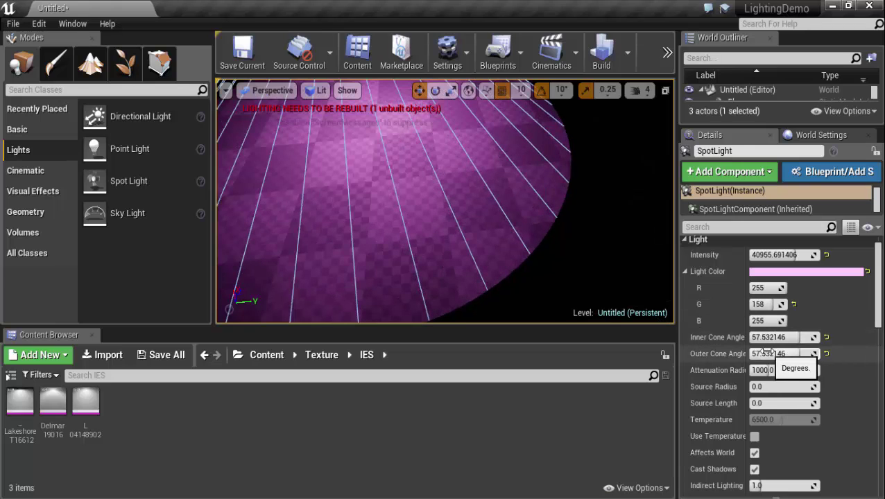
mouse_move(766, 350)
mouse_down()
mouse_move(757, 338)
mouse_move(785, 338)
mouse_up()
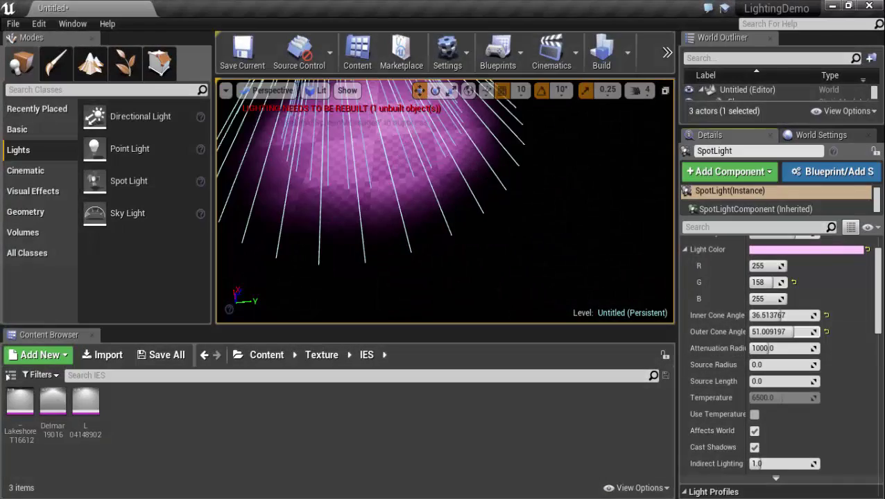
right_drag(467, 197, 468, 197)
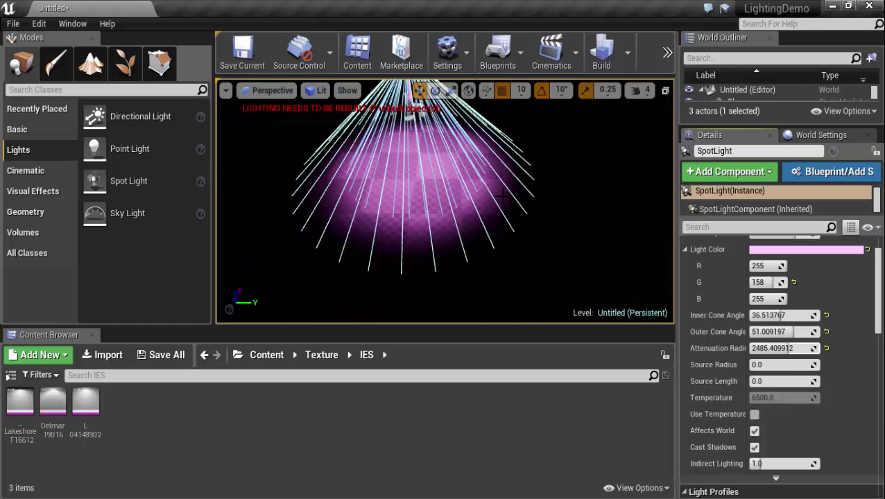
Step: Reduce the SpotLight's attenuation radius to about 385.59
drag(791, 348, 763, 348)
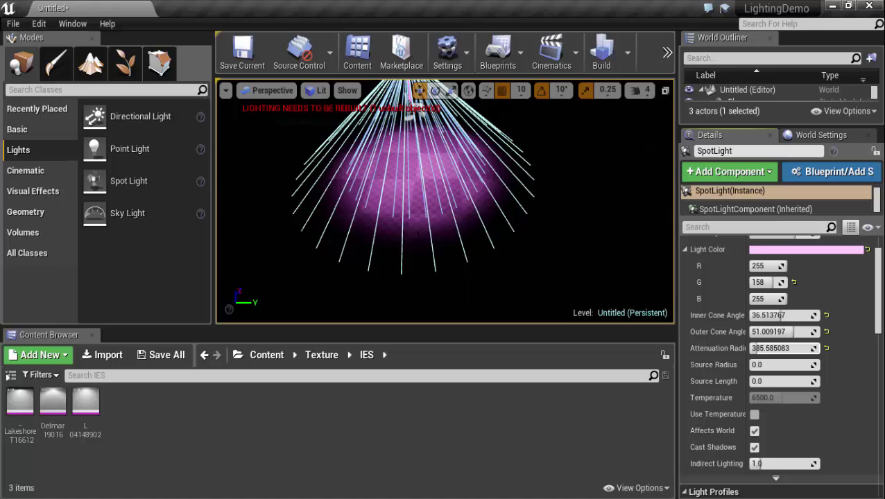
click(753, 348)
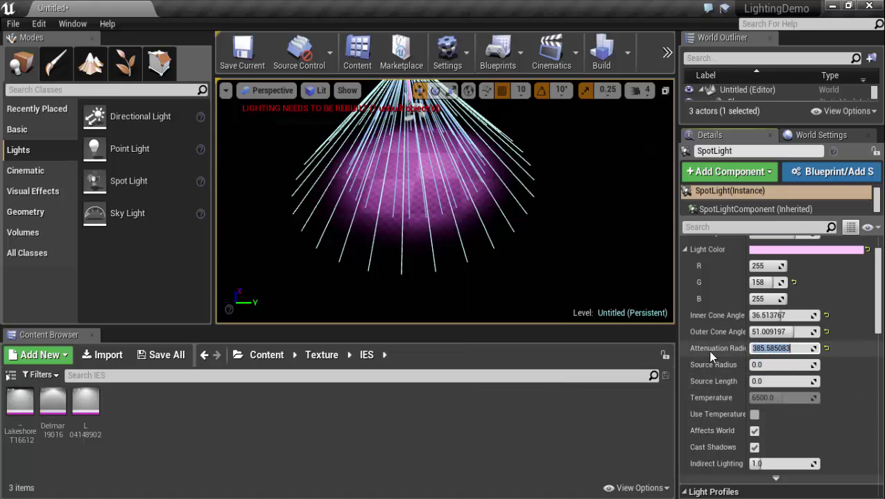
click(713, 360)
scroll(756, 365, down, 1)
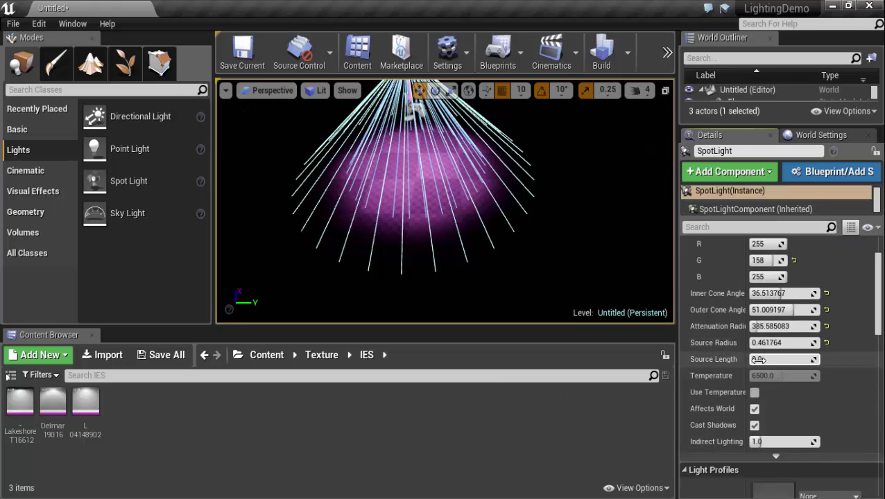
Step: Set source radius to about 260.76, source length 450.13 and indirect lighting 5.56
mouse_move(757, 359)
mouse_down()
mouse_move(761, 339)
mouse_move(777, 332)
mouse_move(815, 360)
mouse_up()
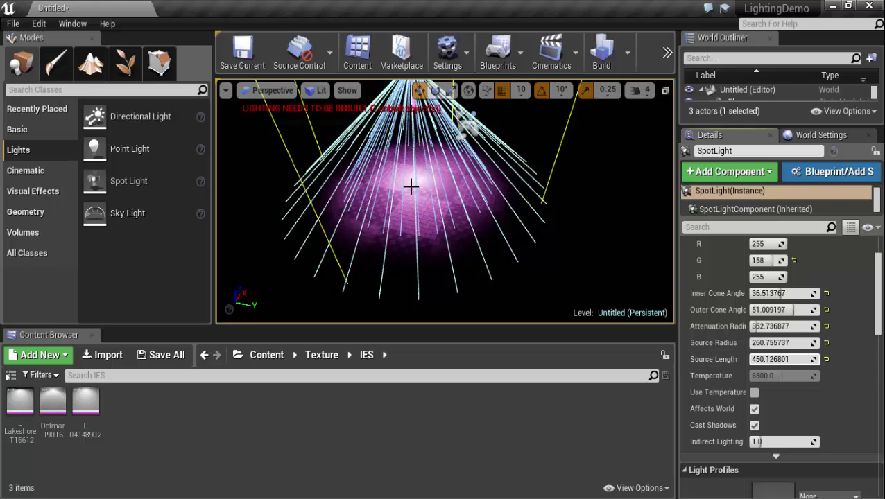
drag(756, 442, 791, 442)
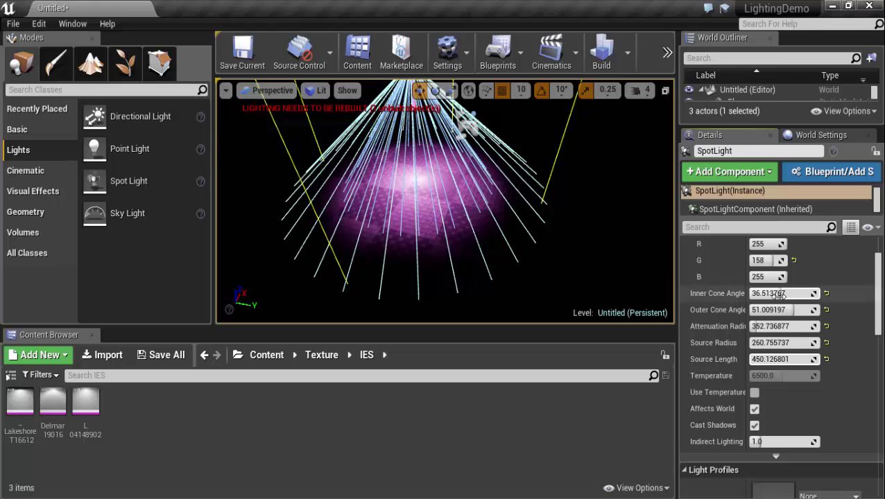
scroll(719, 389, down, 3)
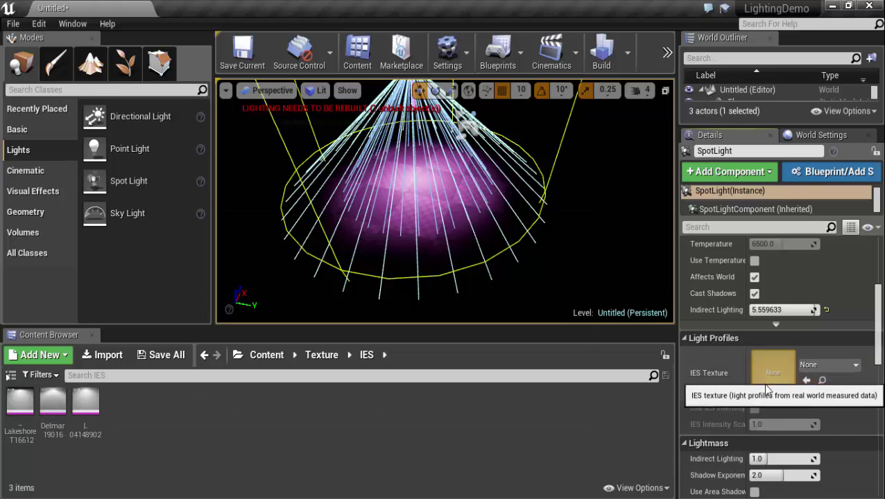
Step: Scroll through the Details panel and zoom the viewport closer to the pink pool of light
scroll(740, 367, down, 1)
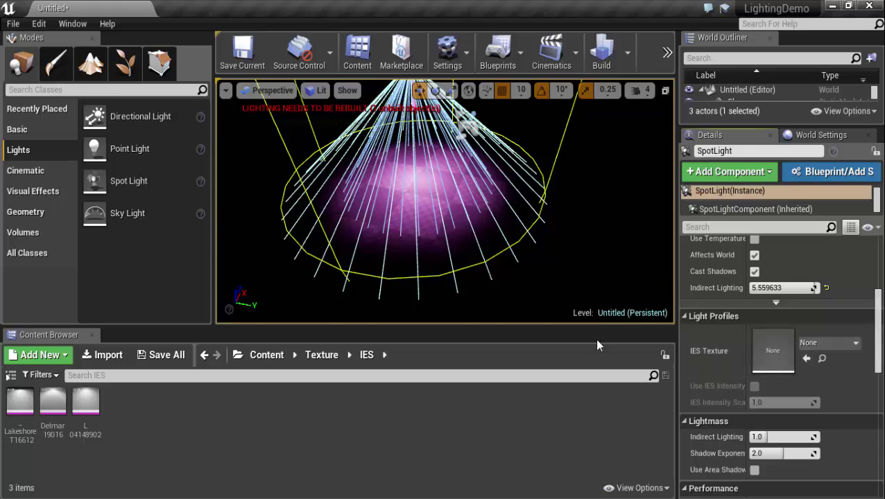
scroll(740, 376, down, 3)
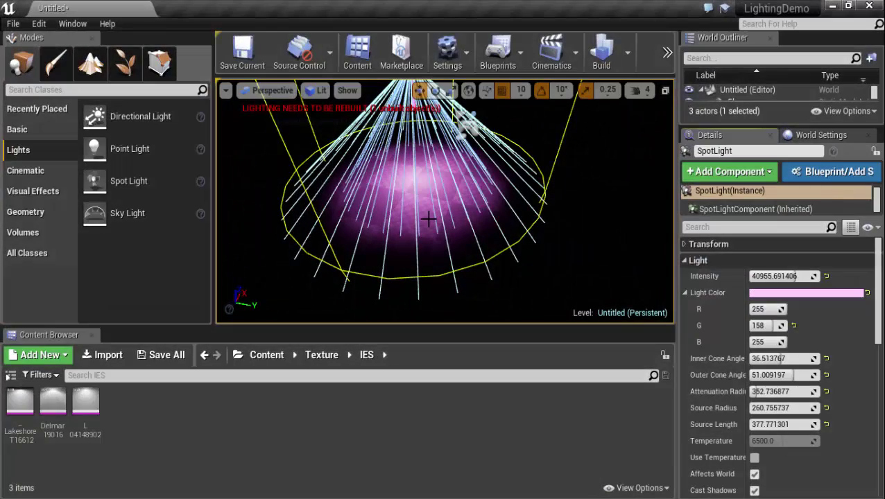
scroll(438, 202, up, 2)
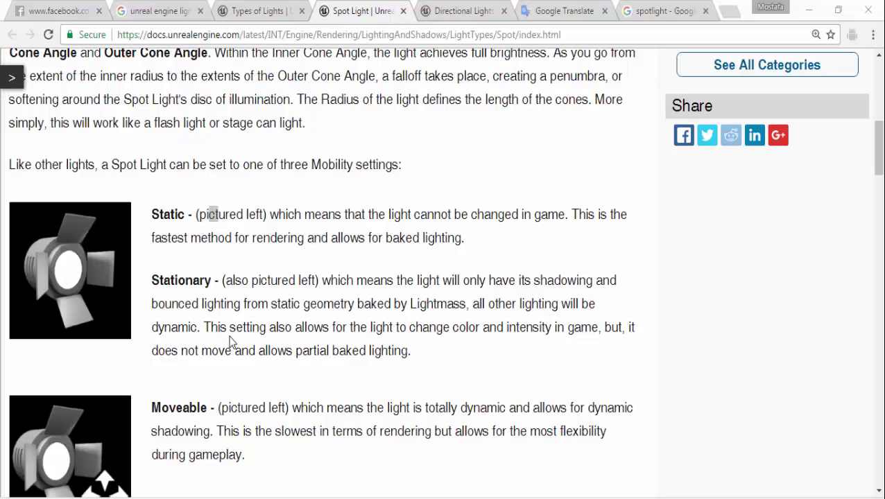
Step: Scroll the Spot Light documentation down to the Moveable mobility description
scroll(221, 331, down, 1)
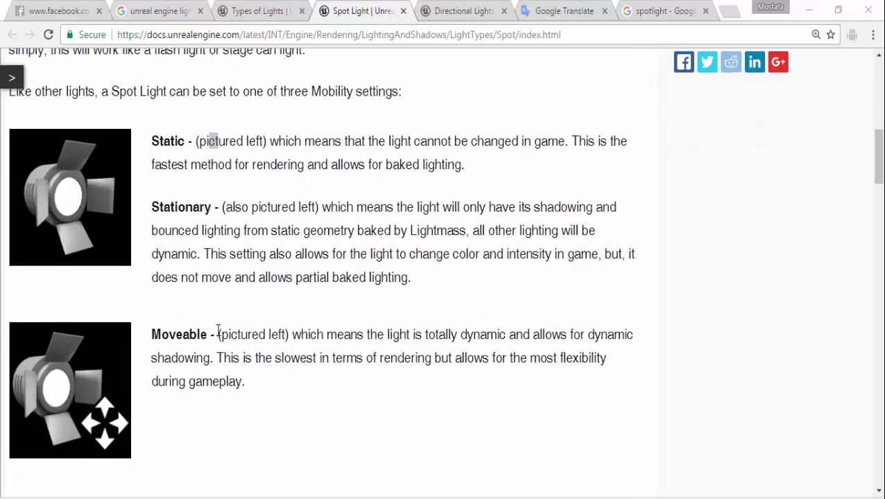